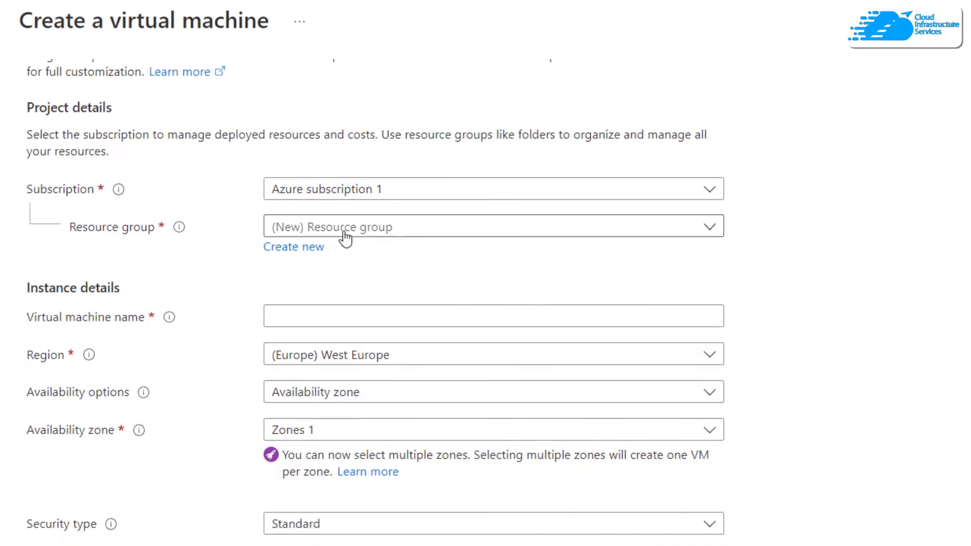
# - Assign the virtual machine to the Cloud_Infrastructure_Services resource group and name it PrintServer1
pyautogui.click(372, 161)
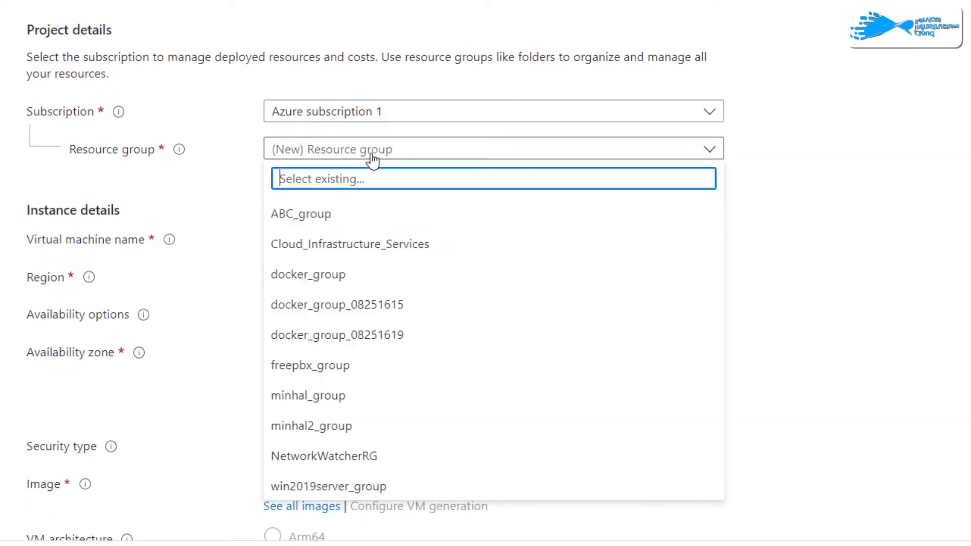
pyautogui.click(379, 244)
pyautogui.scroll(-4, 325, 180)
pyautogui.click(330, 57)
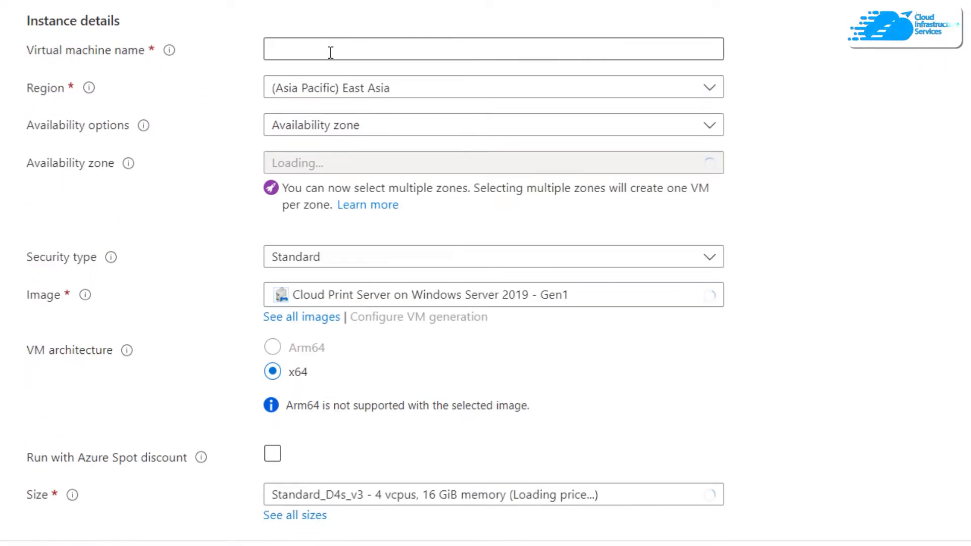
pyautogui.write('pRINT')
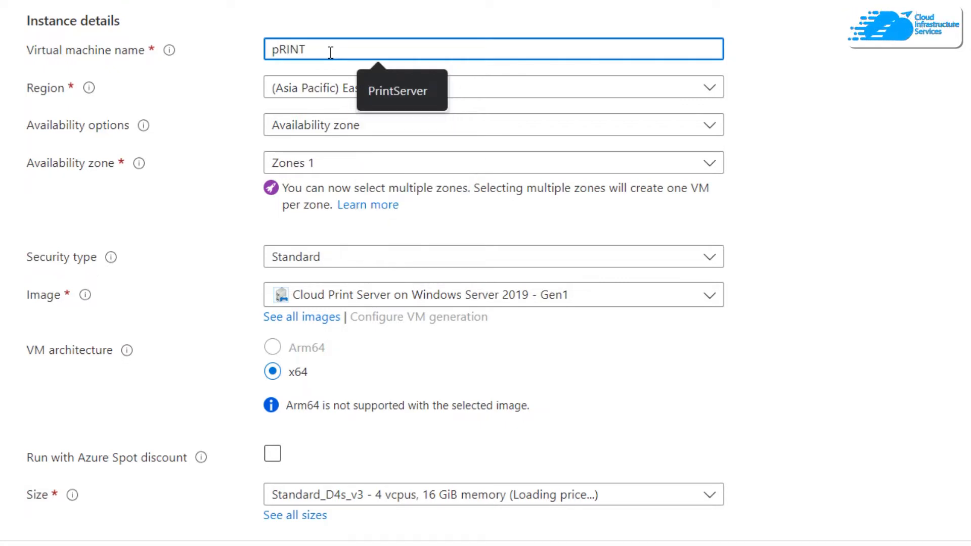
pyautogui.click(397, 91)
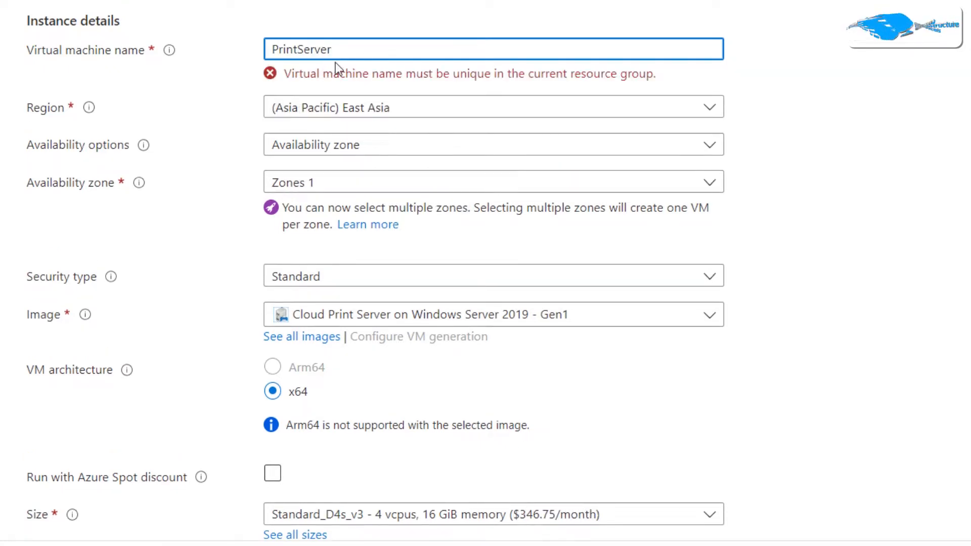
pyautogui.write('1')
# - Set the administrator account's username to cisadmin, then enter and confirm the account password
pyautogui.scroll(-4, 238, 101)
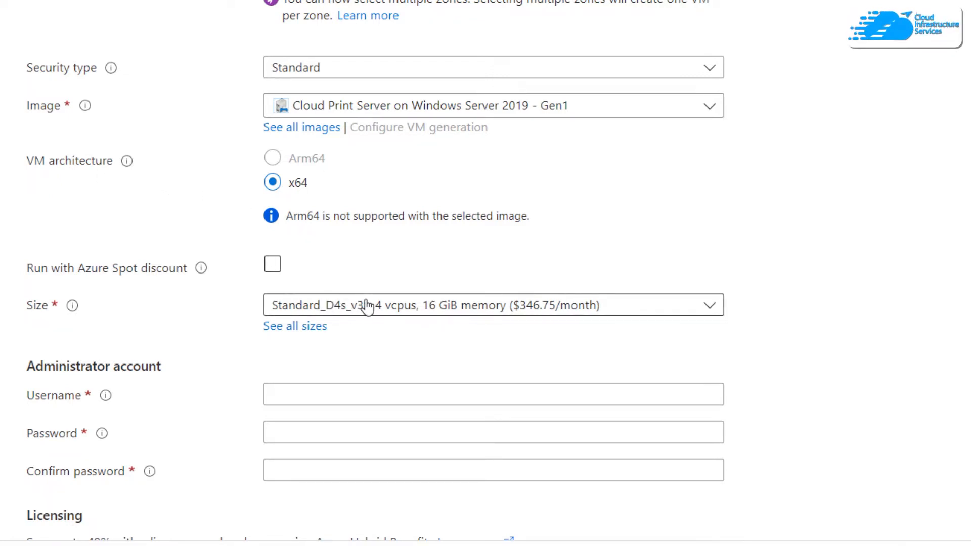
pyautogui.scroll(-1, 372, 314)
pyautogui.scroll(-2, 372, 316)
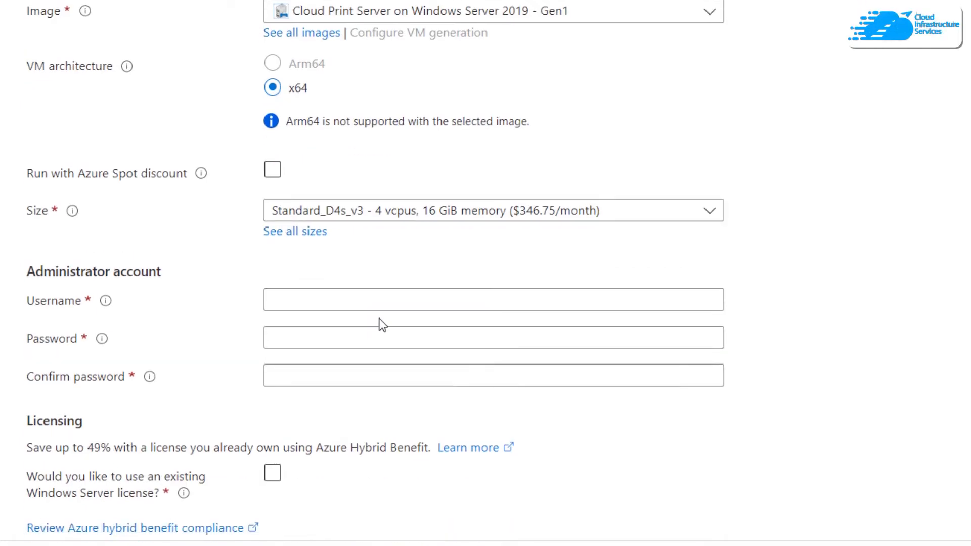
pyautogui.click(369, 298)
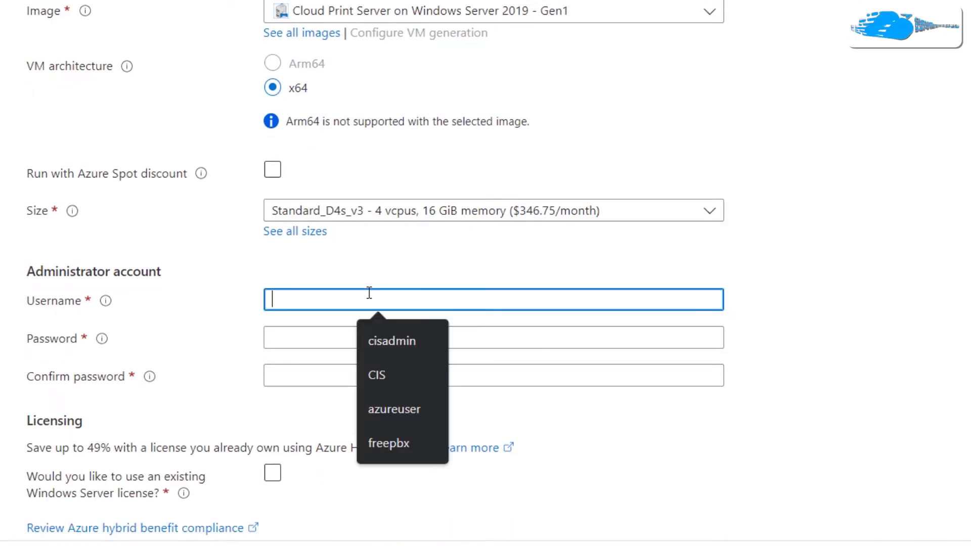
pyautogui.write('cisadmin')
pyautogui.press('Tab')
pyautogui.write('************')
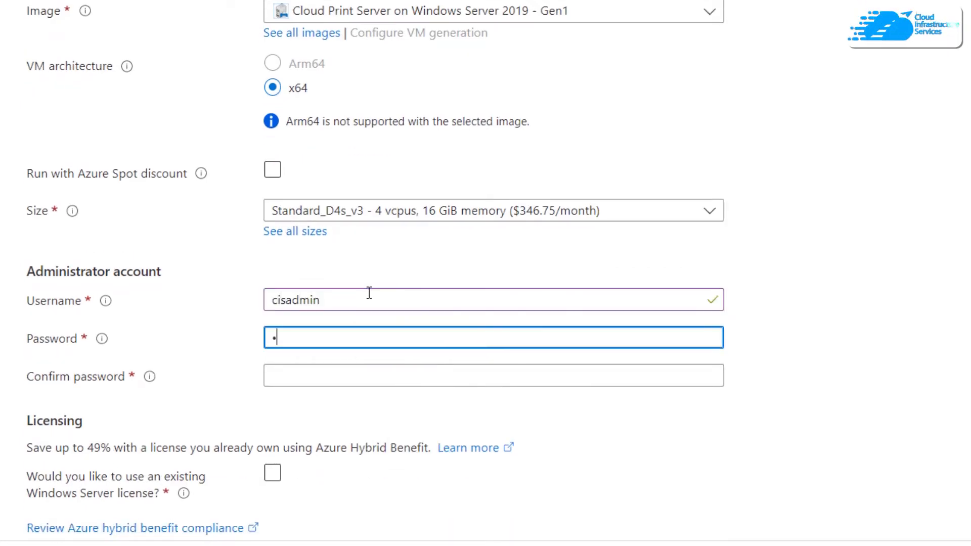
pyautogui.write('*****')
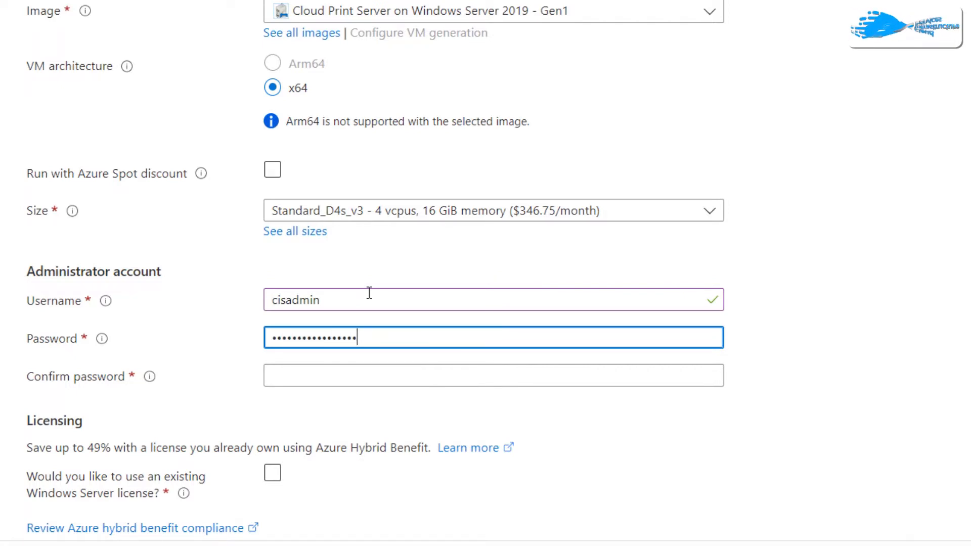
pyautogui.press('Tab')
pyautogui.write('************')
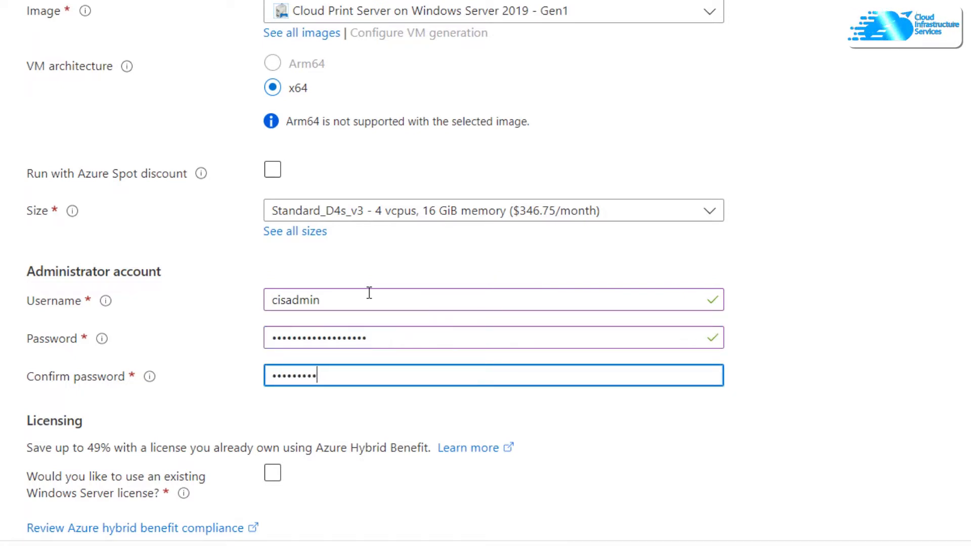
pyautogui.write('*****')
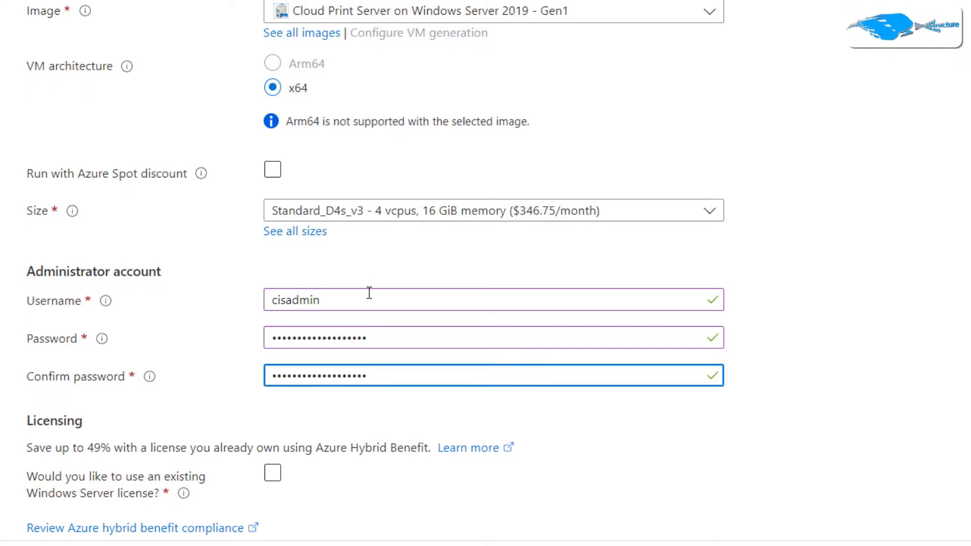
# - Review the virtual machine configuration and create the machine
pyautogui.scroll(-1, 458, 258)
pyautogui.scroll(-1, 457, 253)
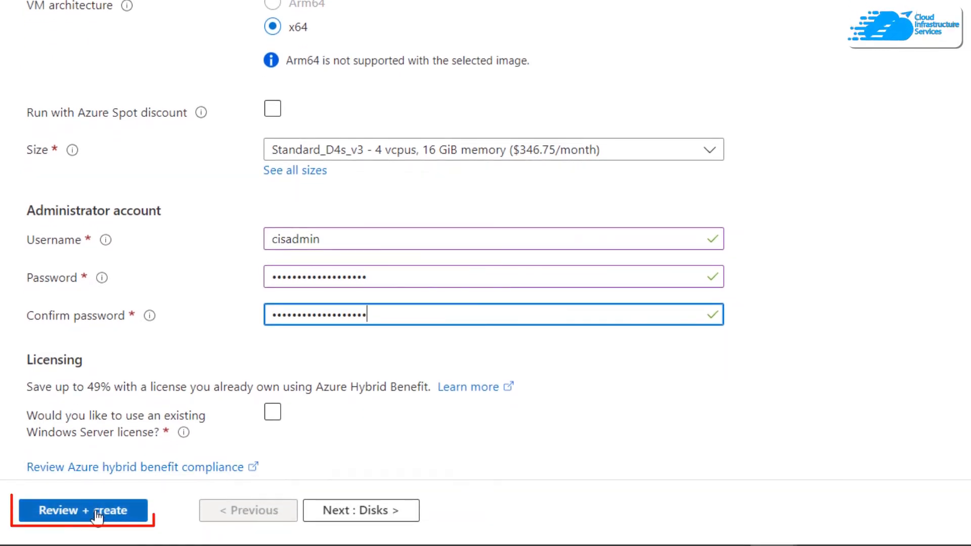
pyautogui.click(97, 512)
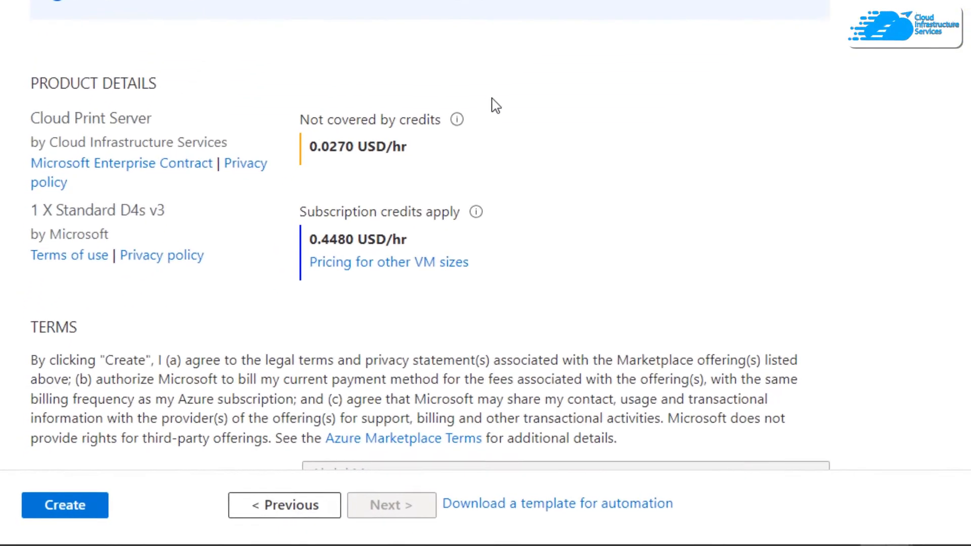
pyautogui.click(66, 505)
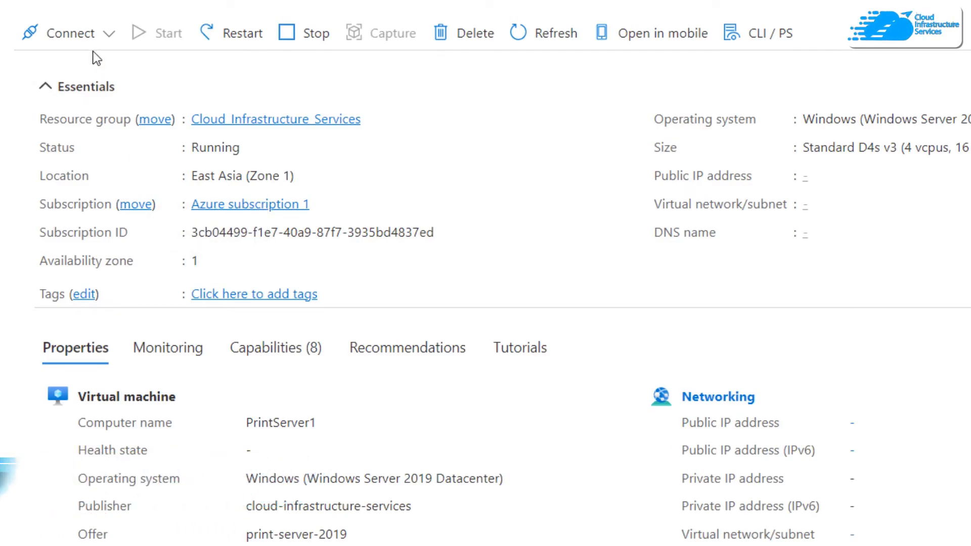
# - Download the RDP file for connecting to the new virtual machine through its public IP address on port 3389
pyautogui.click(94, 41)
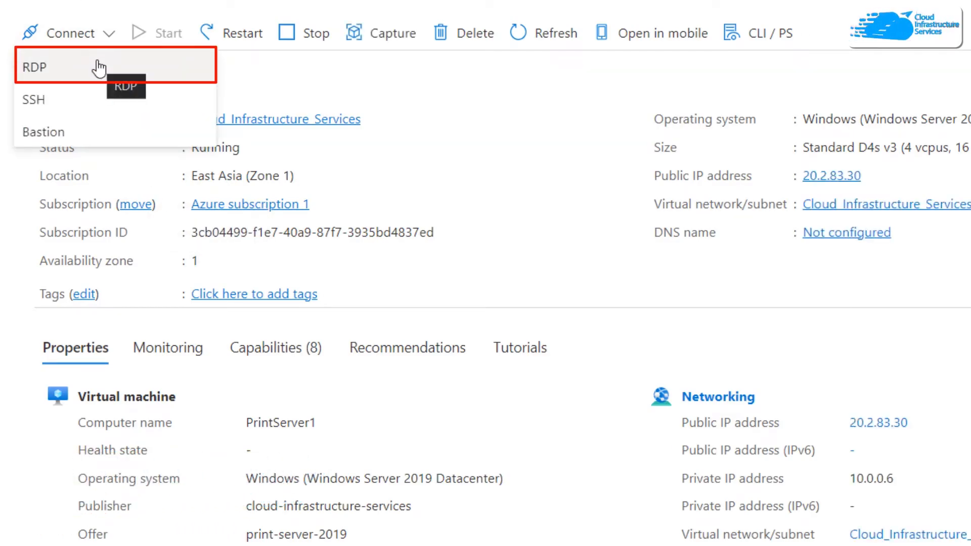
pyautogui.click(96, 66)
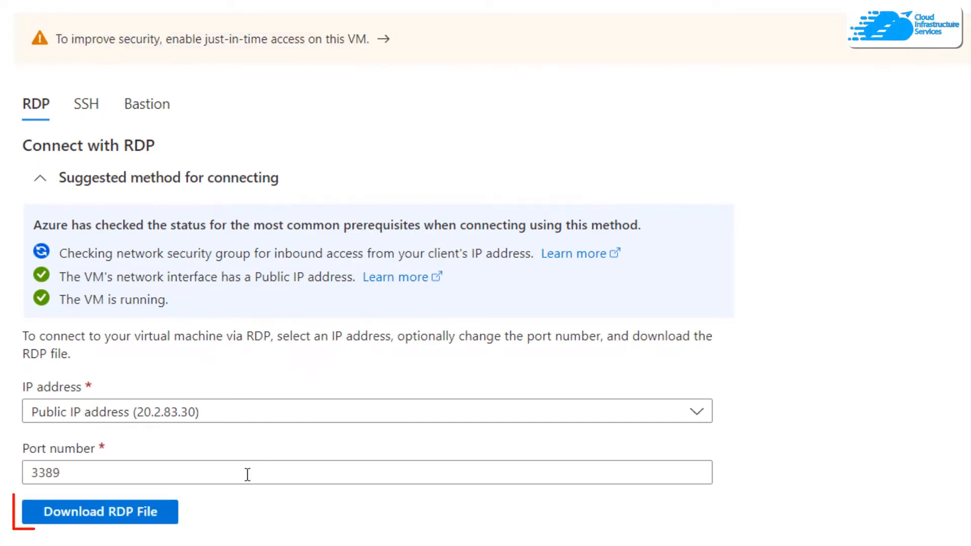
pyautogui.click(155, 516)
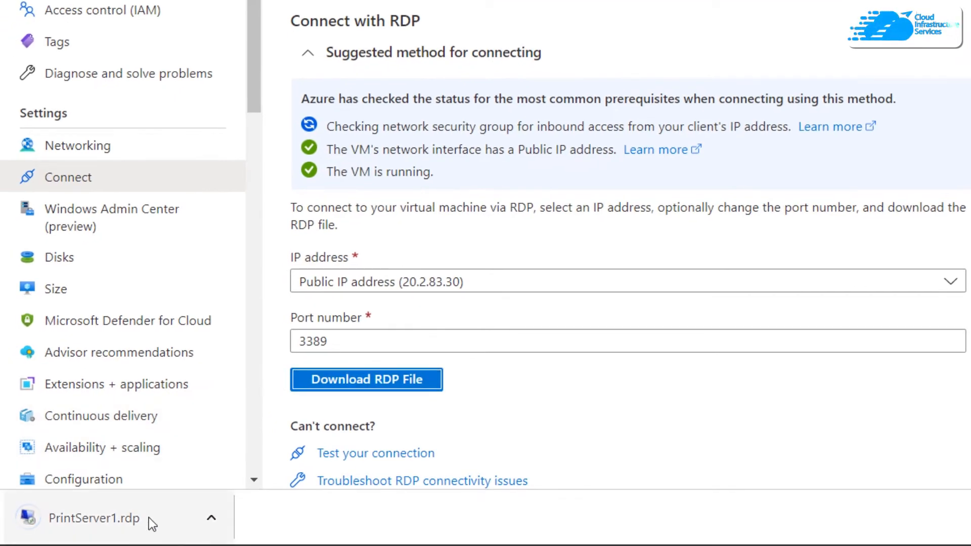
# - Open PrintServer1.rdp, accept the connection to the remote computer, and sign in as cisadmin with the account password
pyautogui.click(148, 517)
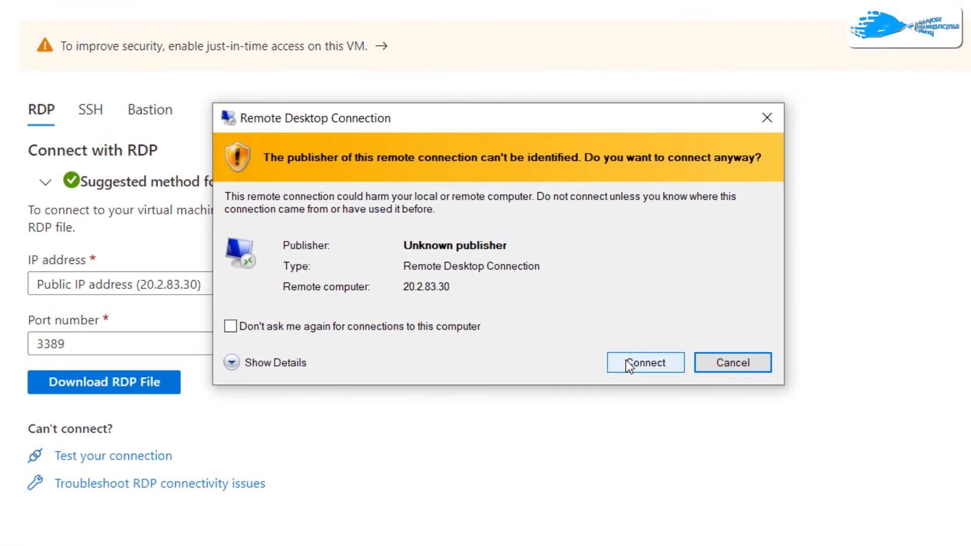
pyautogui.click(741, 306)
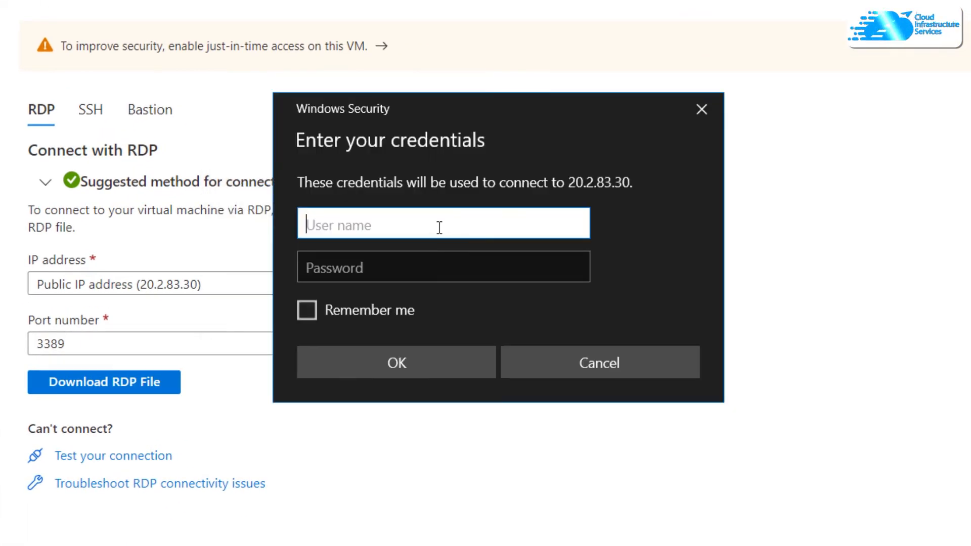
pyautogui.write('cisadmin')
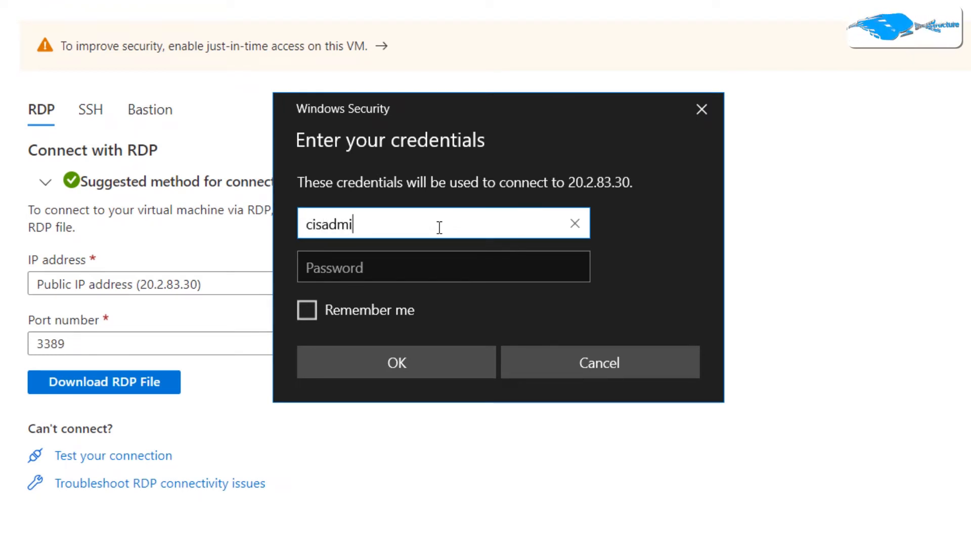
pyautogui.press('Tab')
pyautogui.write('••••••••••••••••••')
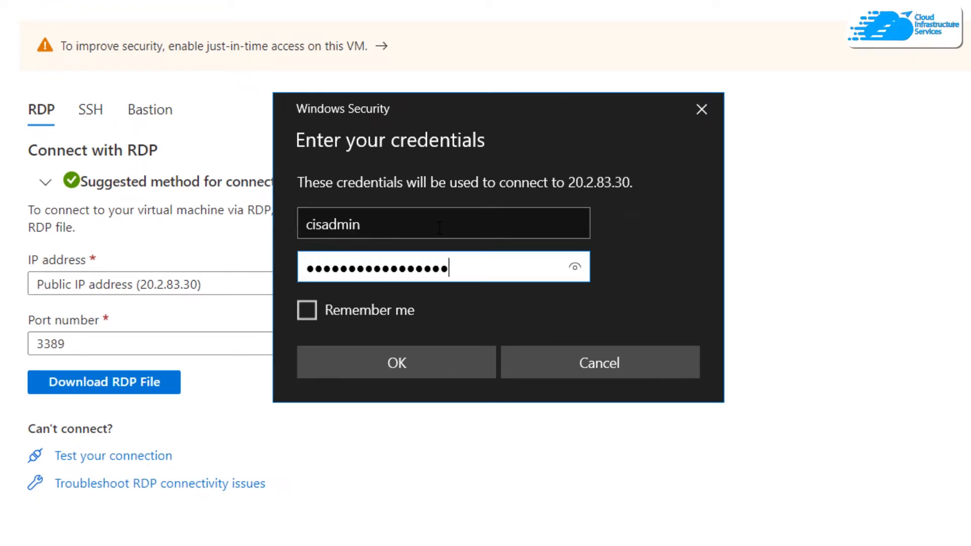
pyautogui.click(411, 356)
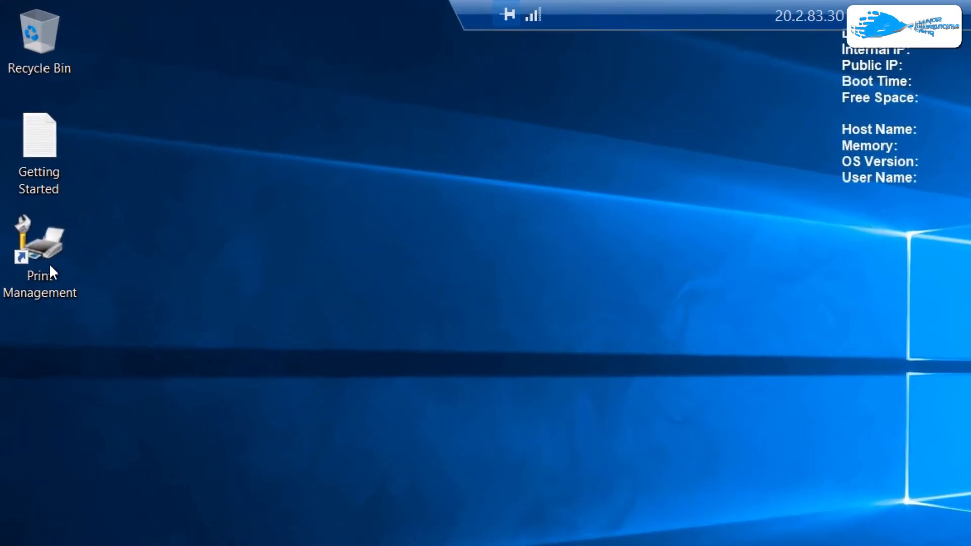
# - Open Print Management on the remote desktop and expand the PrintServer1 (local) print server
pyautogui.doubleClick(40, 253)
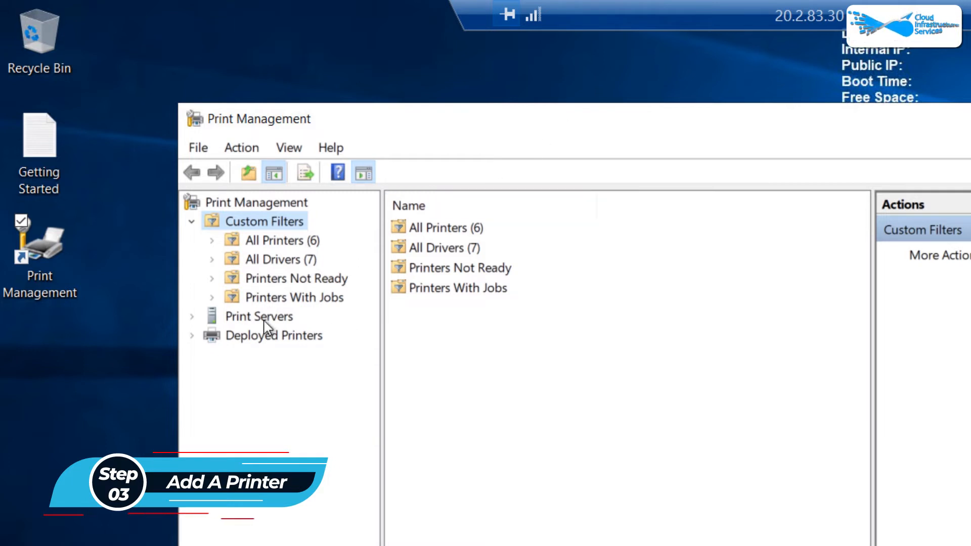
pyautogui.click(190, 318)
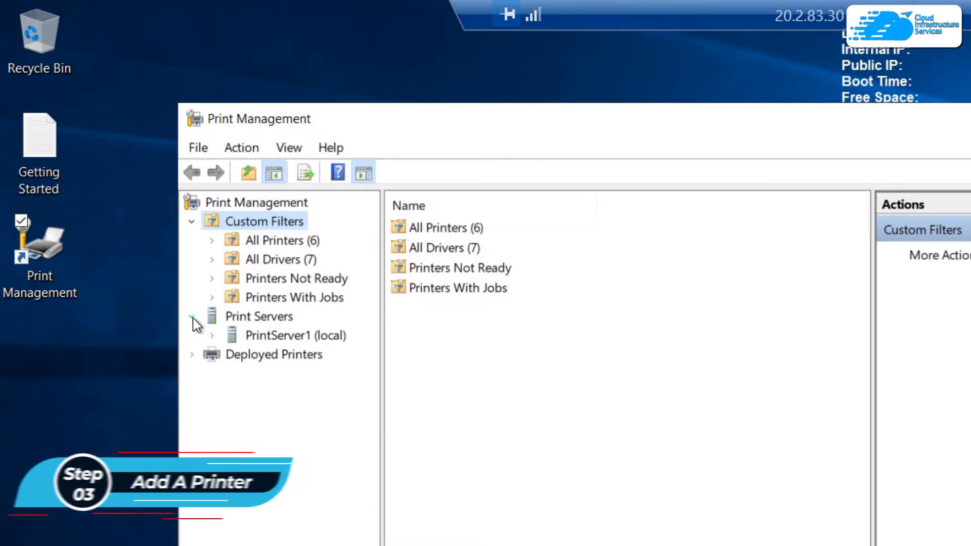
pyautogui.doubleClick(287, 337)
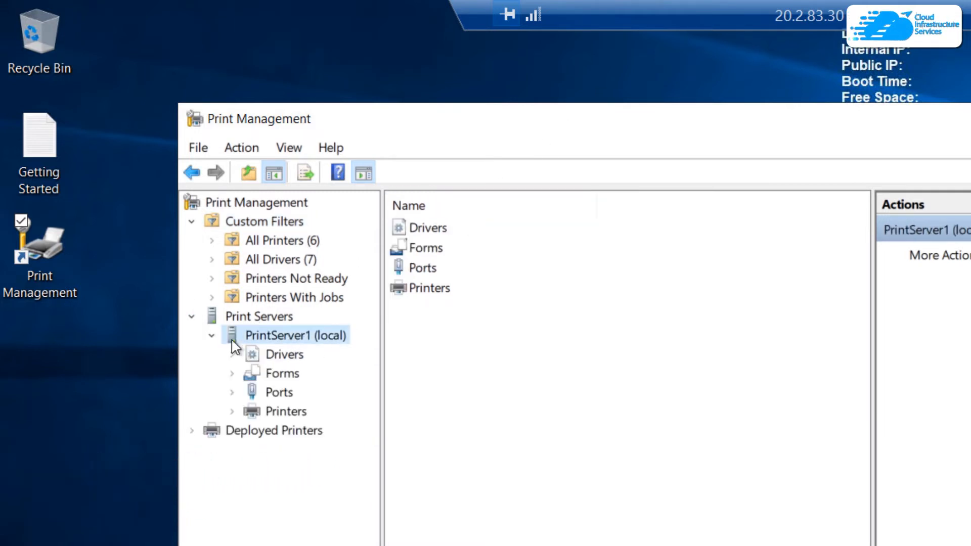
# - Add a TCP/IP or Web Services printer to PrintServer1 with IP address 192.168.18.30 and port name 3911, and complete the installation
pyautogui.rightClick(287, 418)
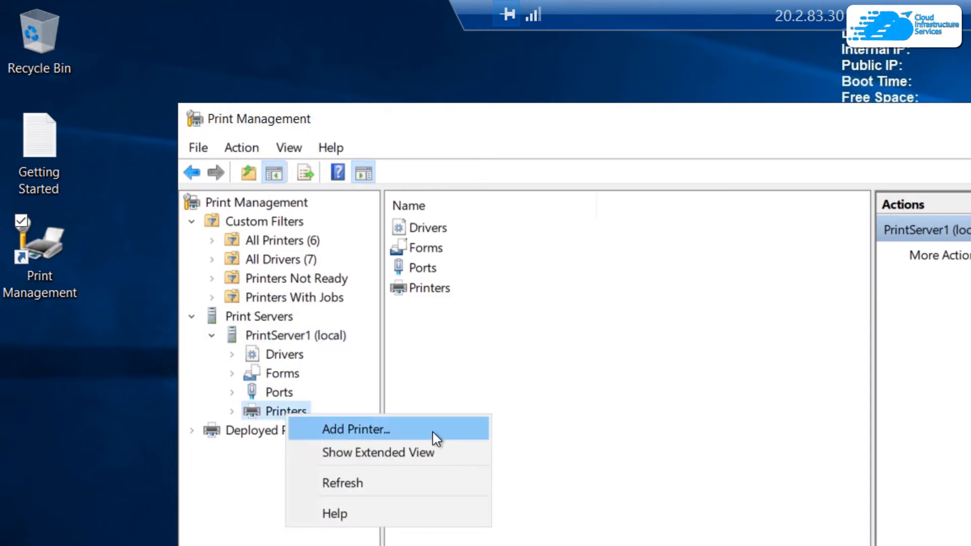
pyautogui.click(436, 438)
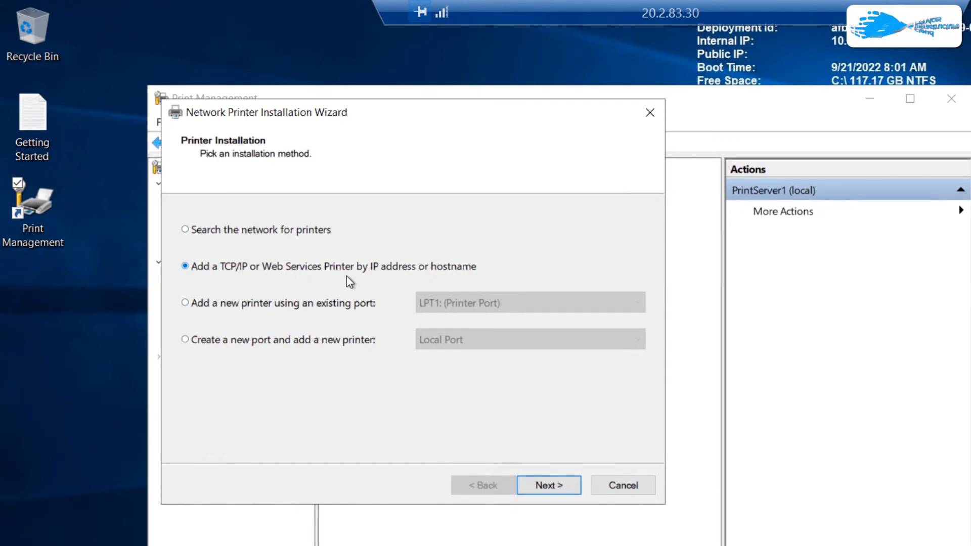
pyautogui.click(551, 485)
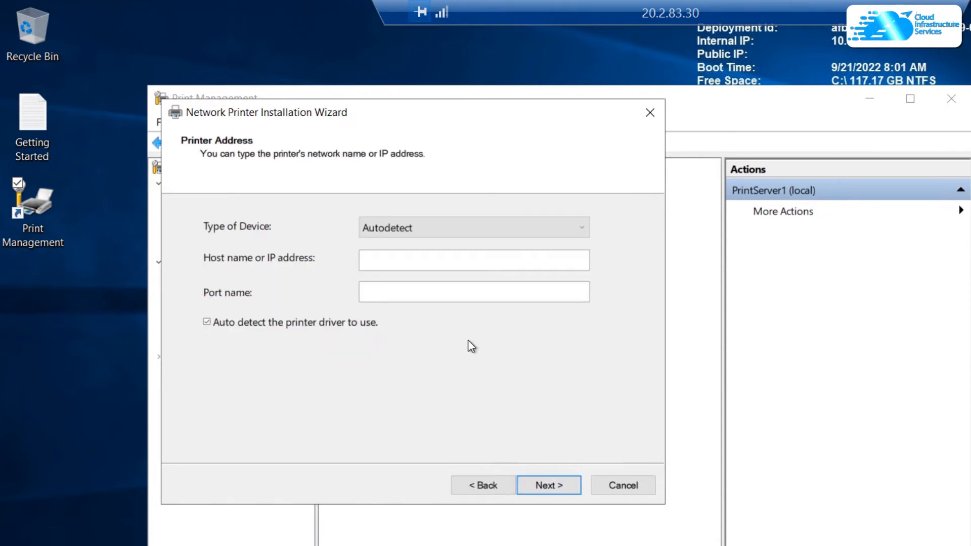
pyautogui.click(413, 262)
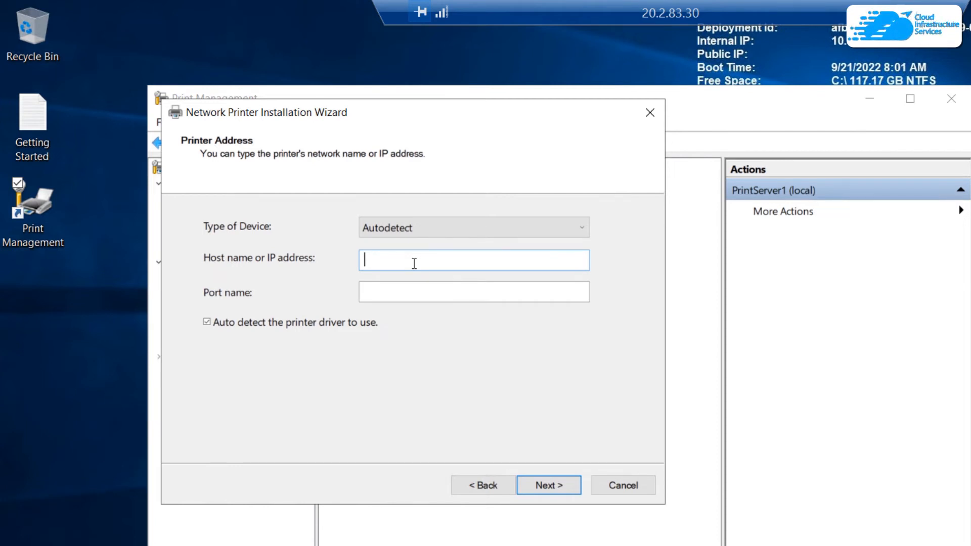
pyautogui.write('192.16')
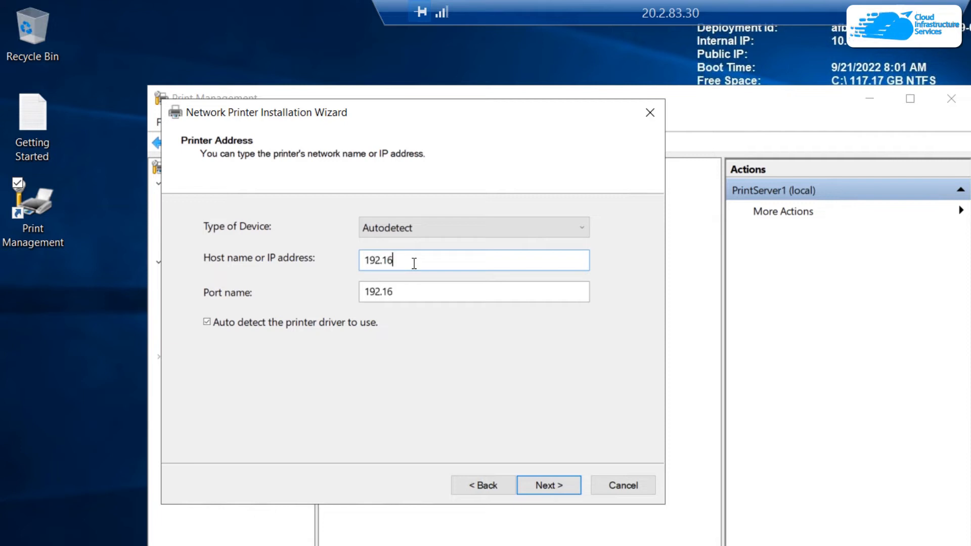
pyautogui.write('8.18.30')
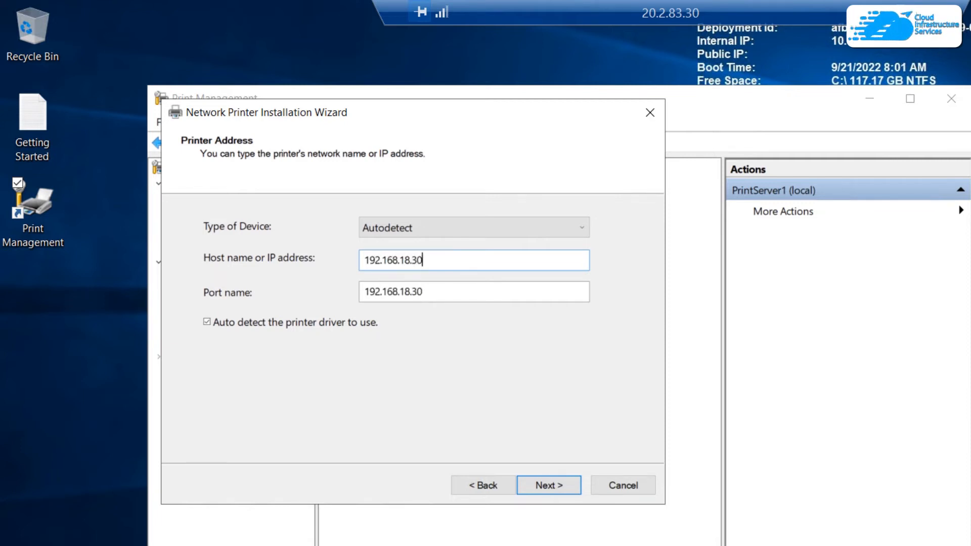
pyautogui.press('Tab')
pyautogui.write('391')
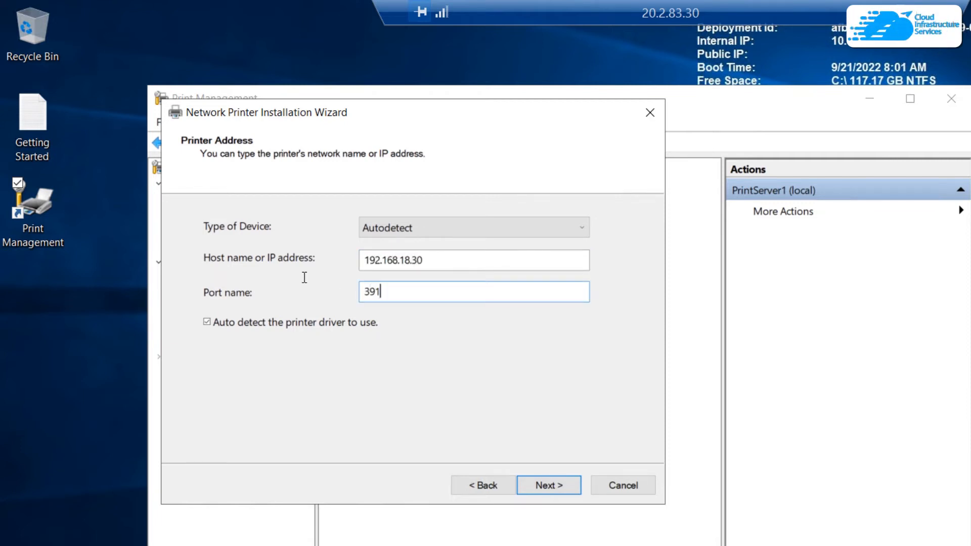
pyautogui.write('1')
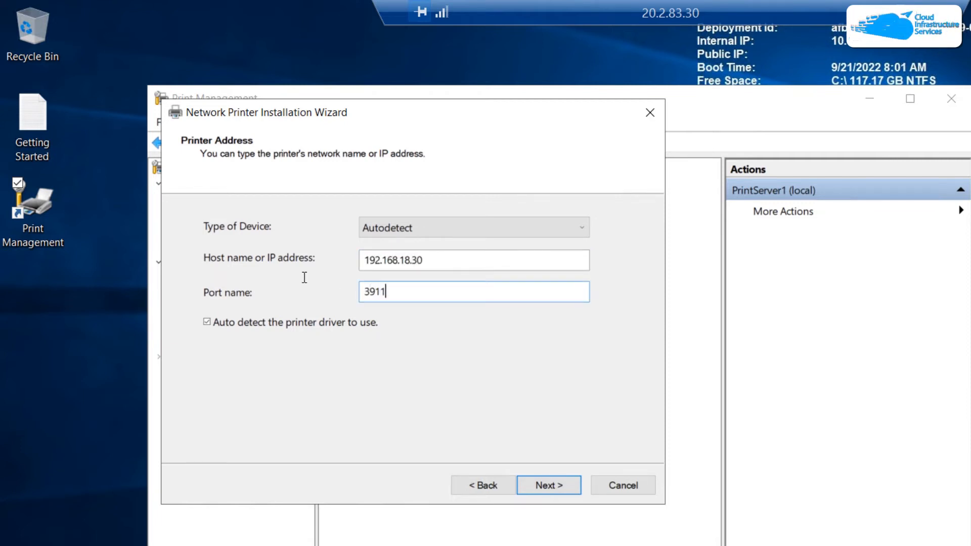
pyautogui.click(550, 484)
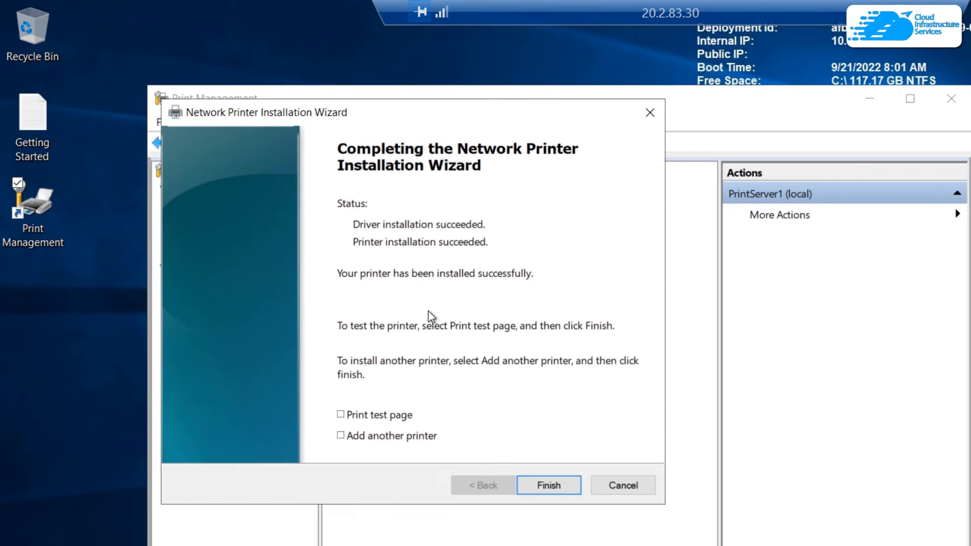
pyautogui.click(545, 489)
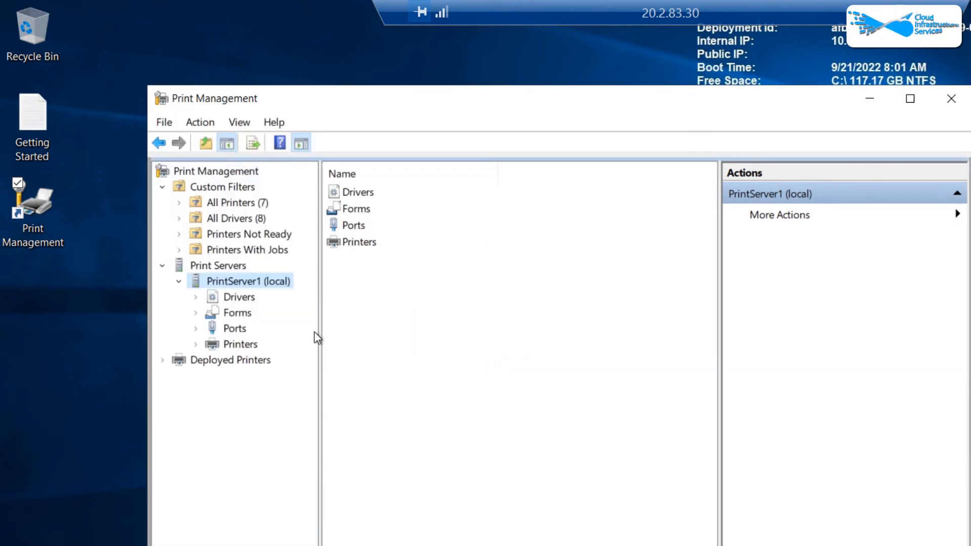
# - Open the Deploy with Group Policy settings for the HP Smart Tank 510 printer on PrintServer1
pyautogui.click(238, 344)
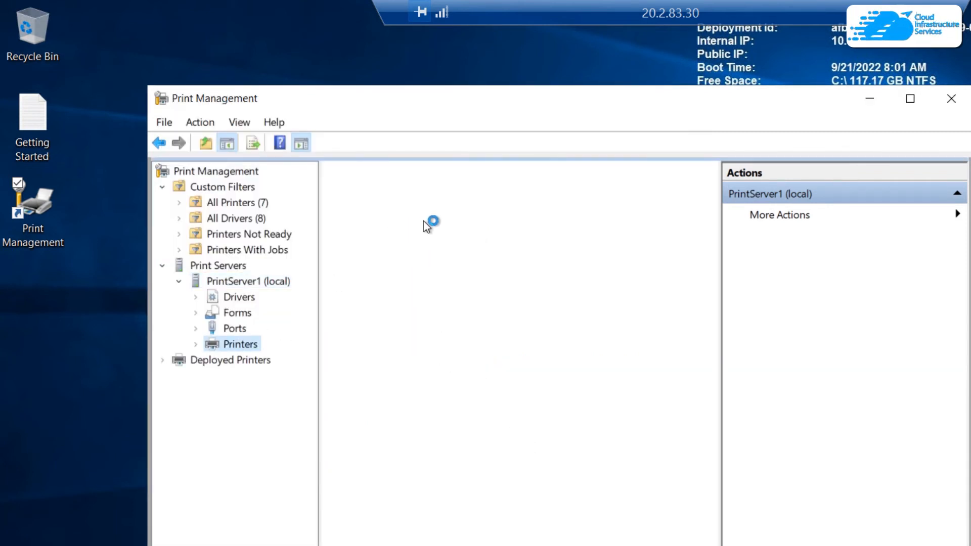
pyautogui.click(462, 211)
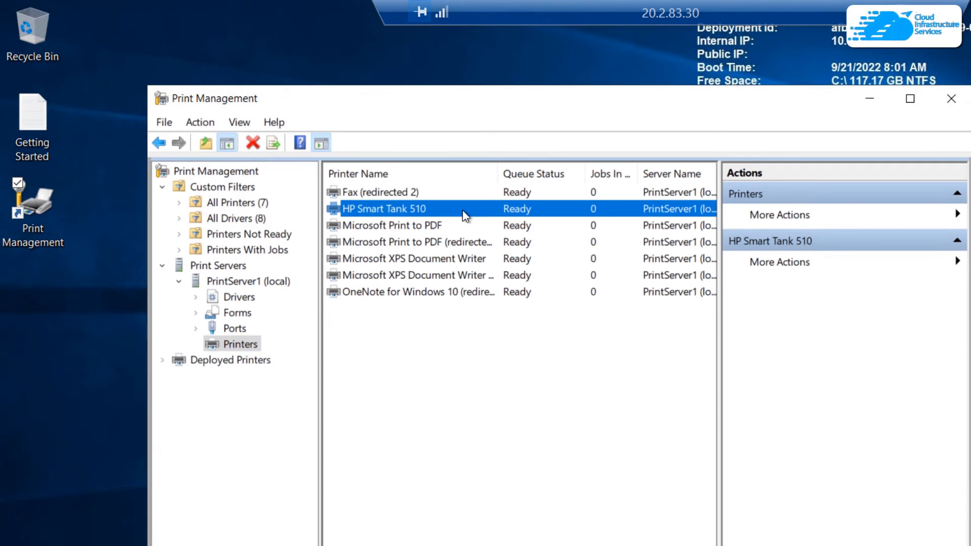
pyautogui.rightClick(422, 208)
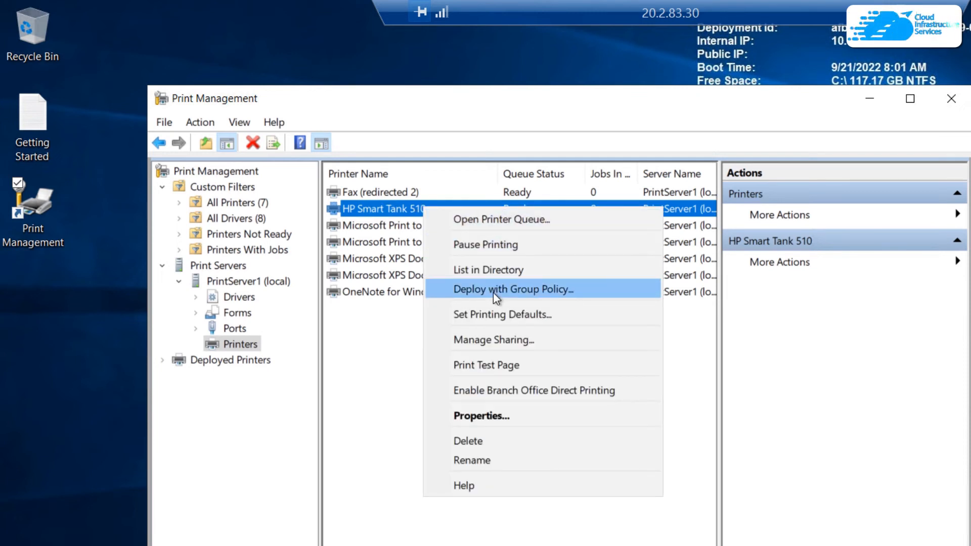
pyautogui.click(494, 290)
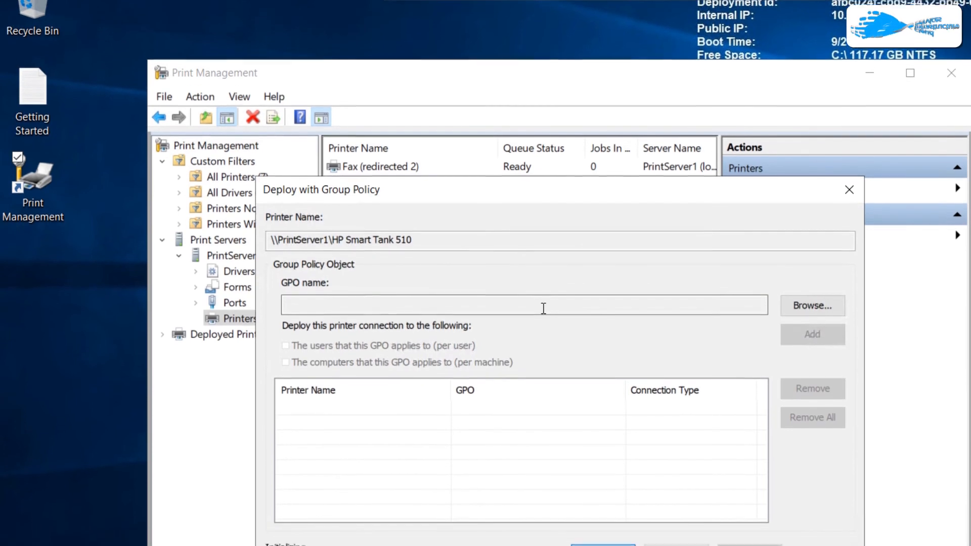